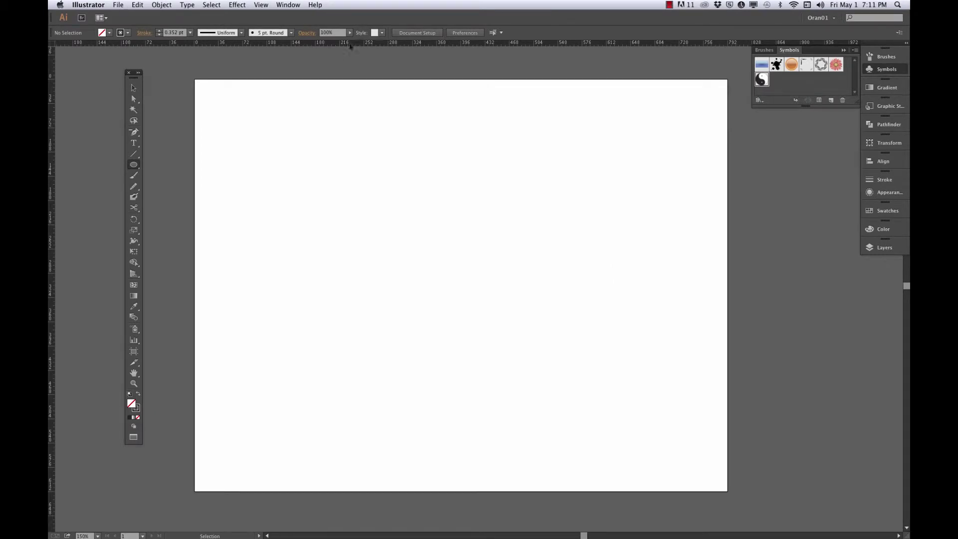
# Confirm pixels as the ruler units and the document units in Document Setup.
pyautogui.rightClick(353, 44)
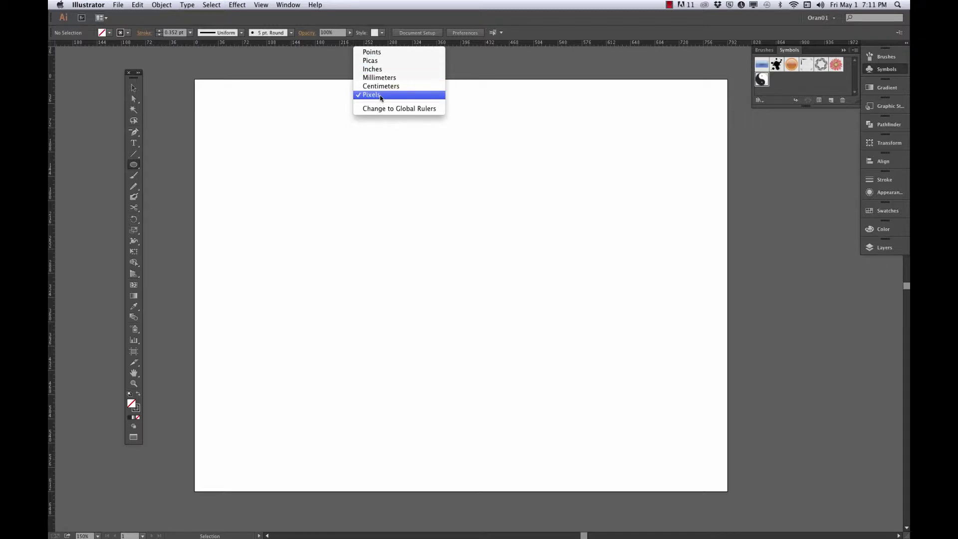
pyautogui.click(119, 5)
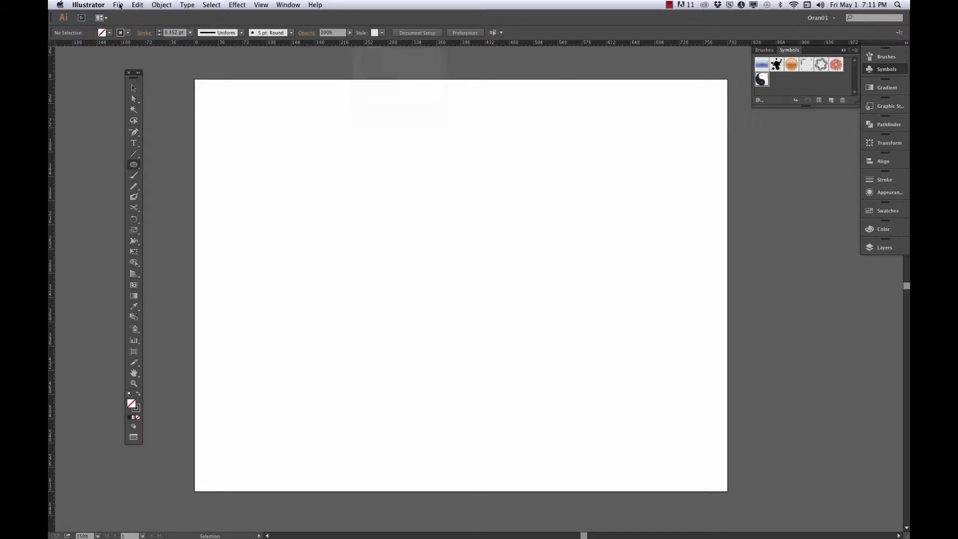
pyautogui.click(118, 5)
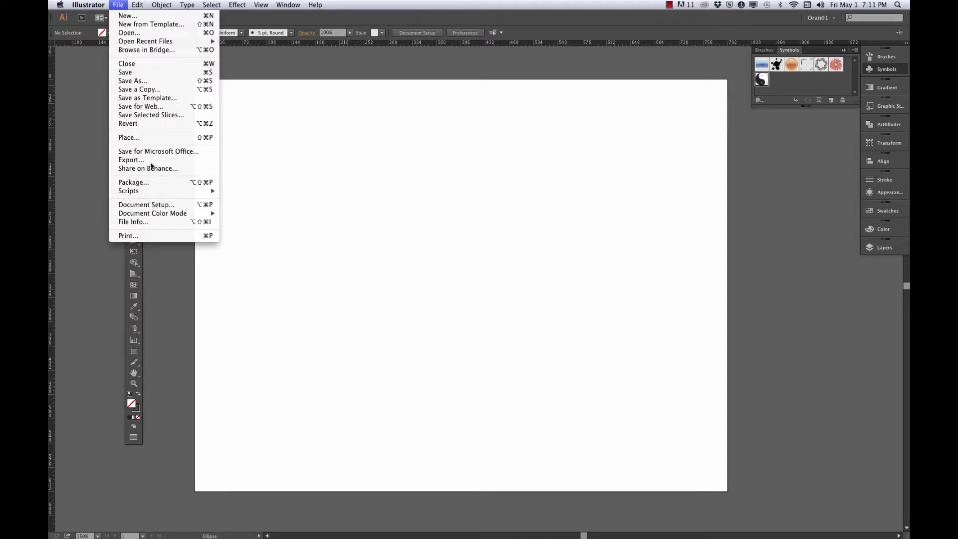
pyautogui.click(165, 205)
pyautogui.click(104, 88)
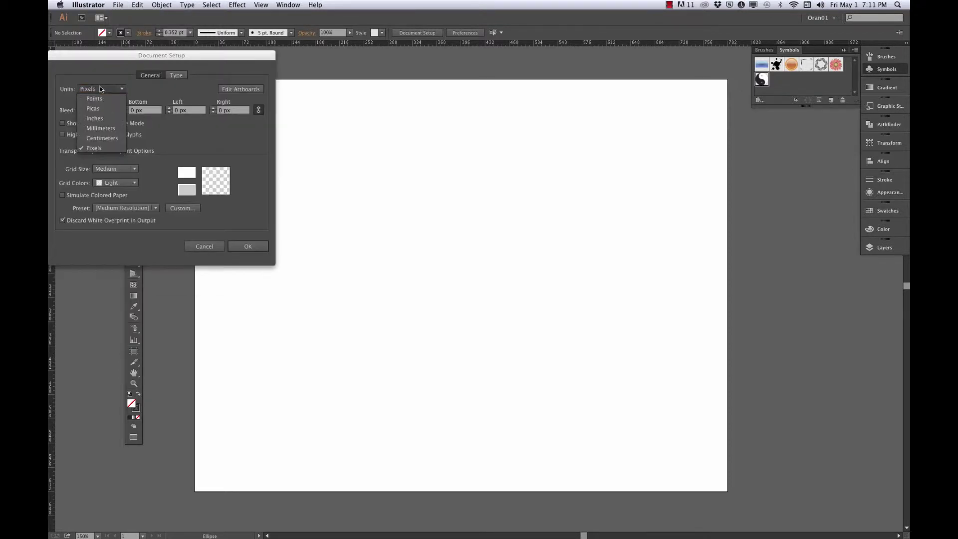
pyautogui.click(94, 147)
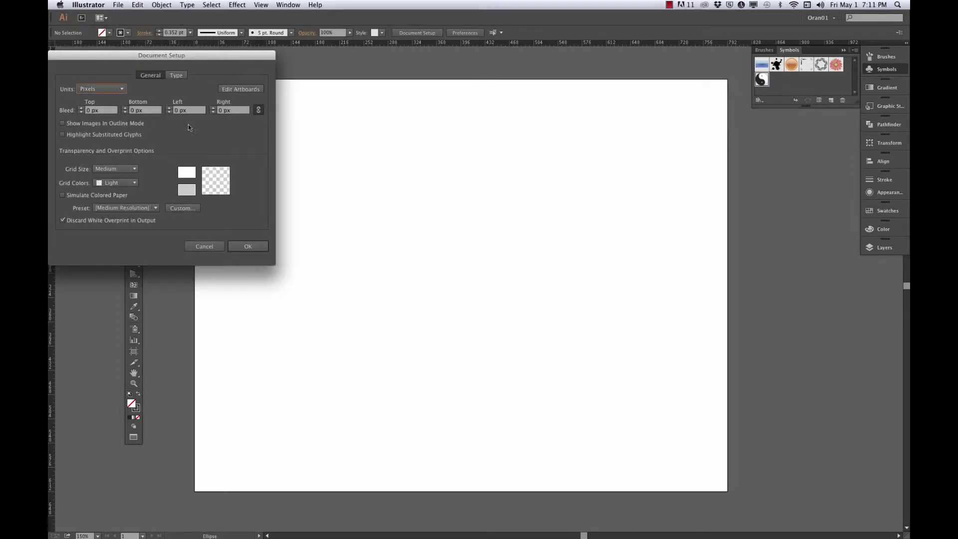
pyautogui.click(250, 247)
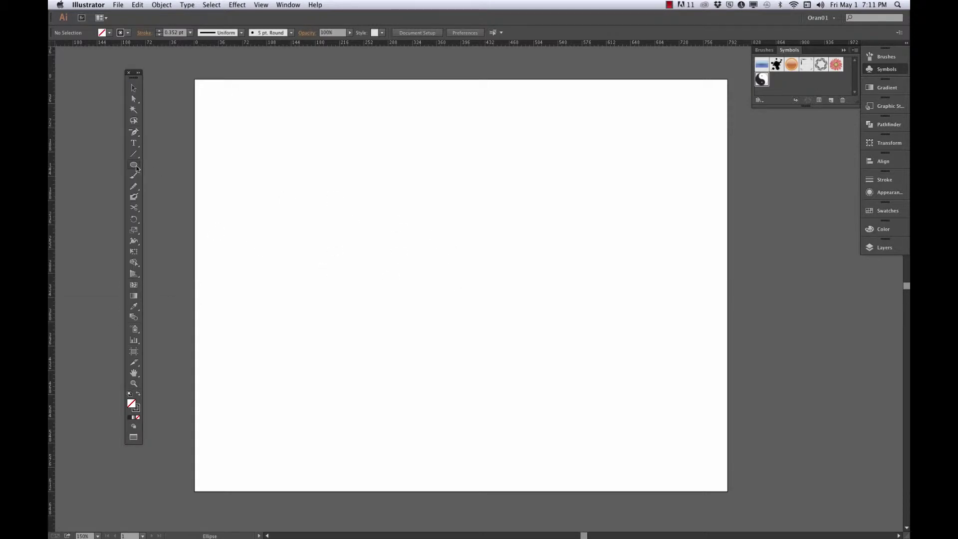
# Draw a 200 × 200 px circle with linked proportions and move it toward the upper left.
pyautogui.click(363, 178)
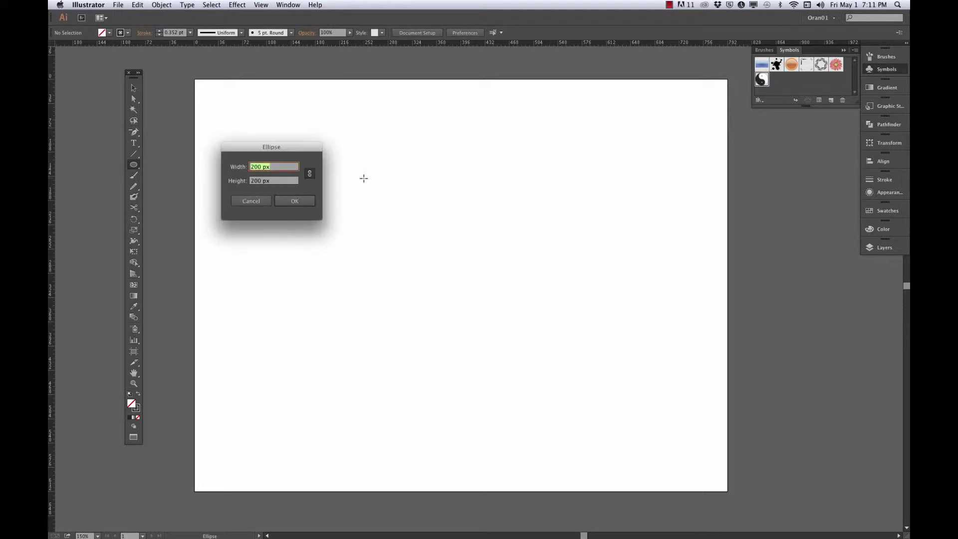
pyautogui.moveTo(279, 148); pyautogui.dragTo(282, 111)
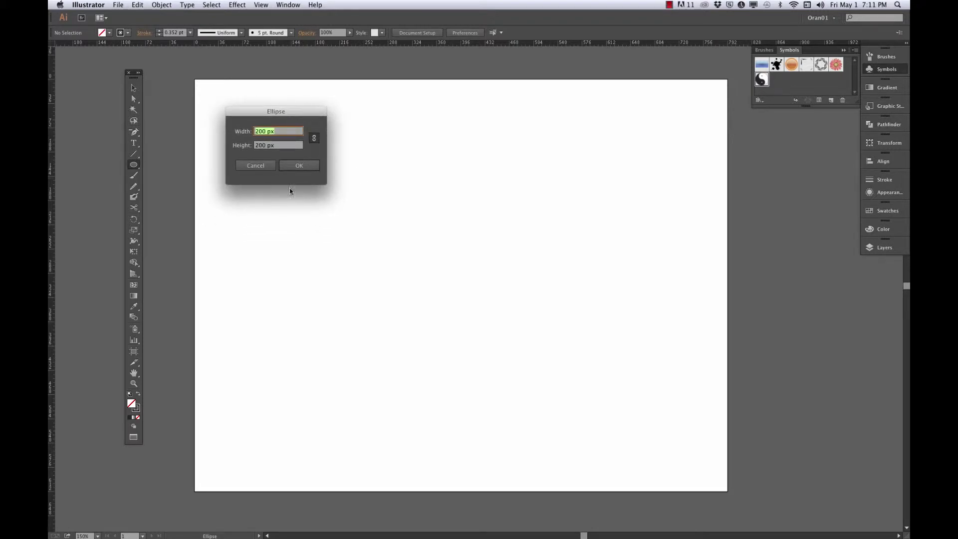
pyautogui.click(314, 138)
pyautogui.click(299, 166)
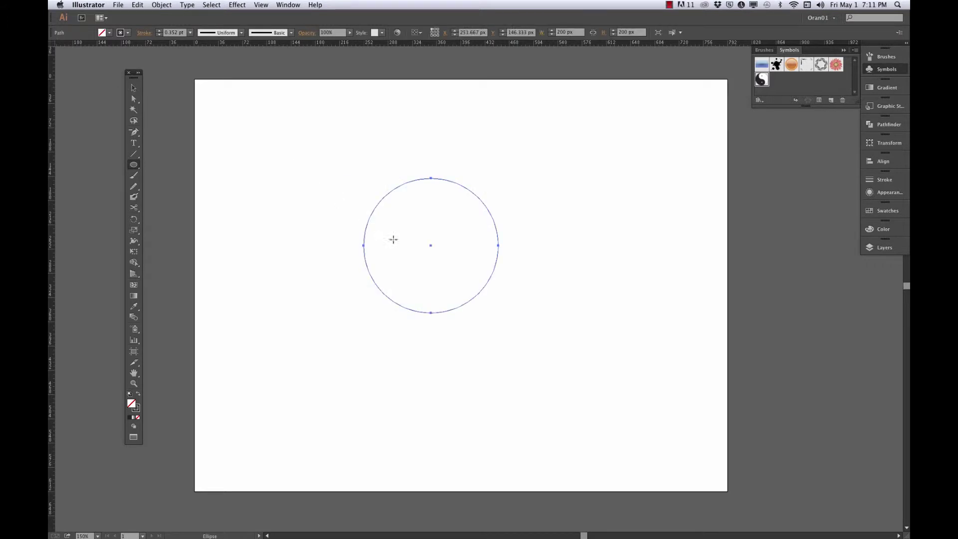
pyautogui.click(134, 88)
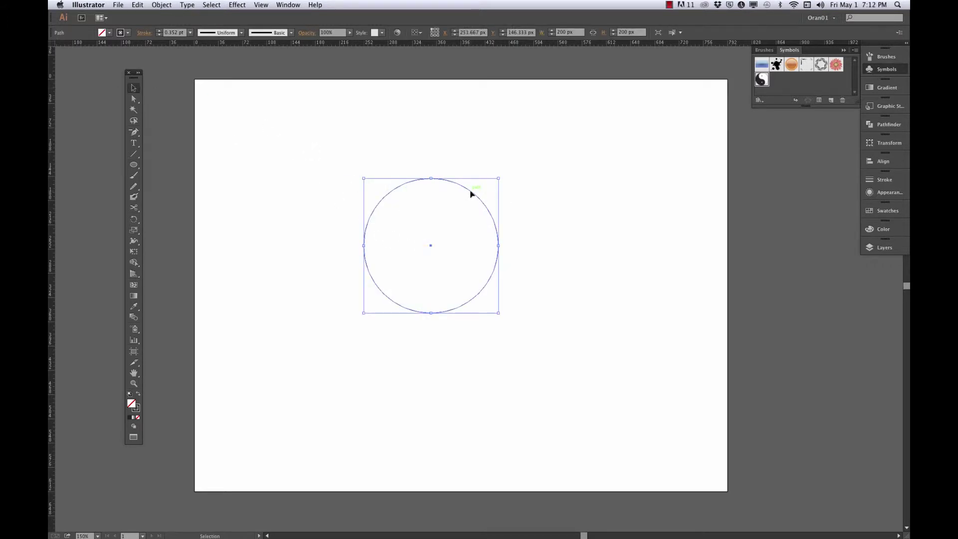
pyautogui.moveTo(470, 192); pyautogui.dragTo(451, 150)
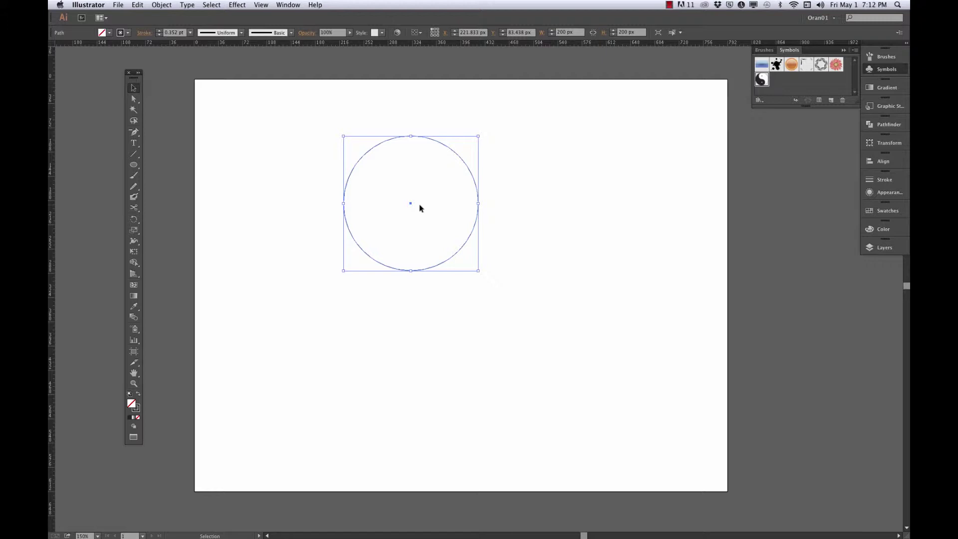
# Start an Offset Path on the circle with Preview on, trying an offset of -50 px.
pyautogui.click(163, 5)
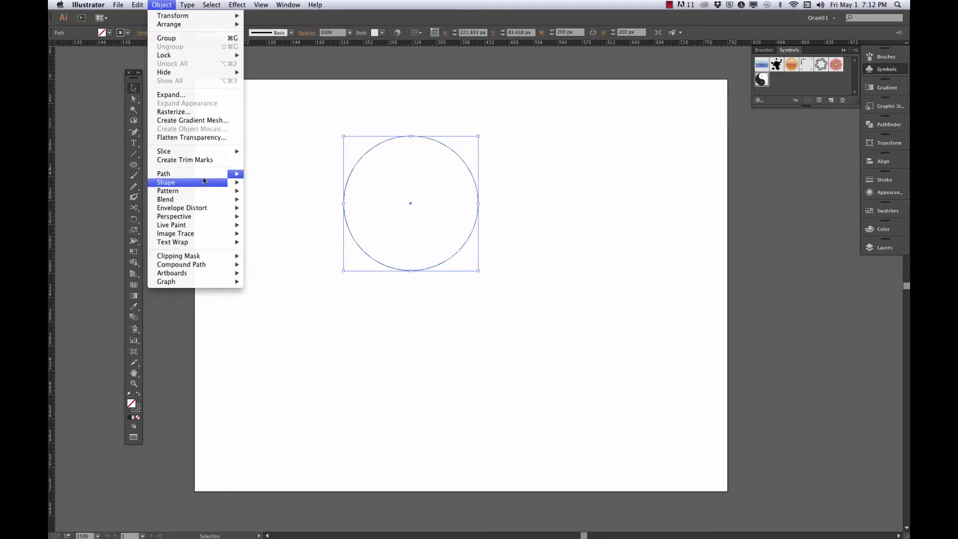
pyautogui.moveTo(234, 174)
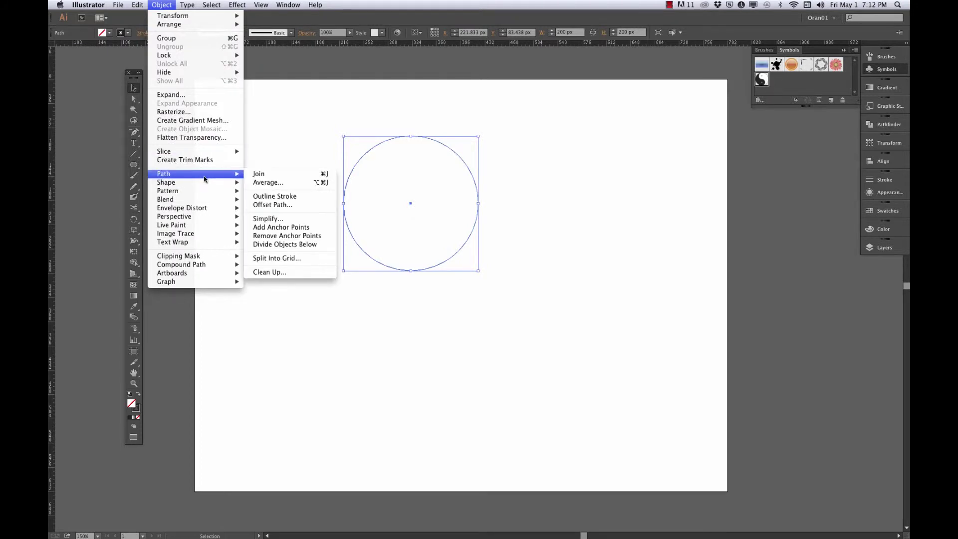
pyautogui.click(269, 205)
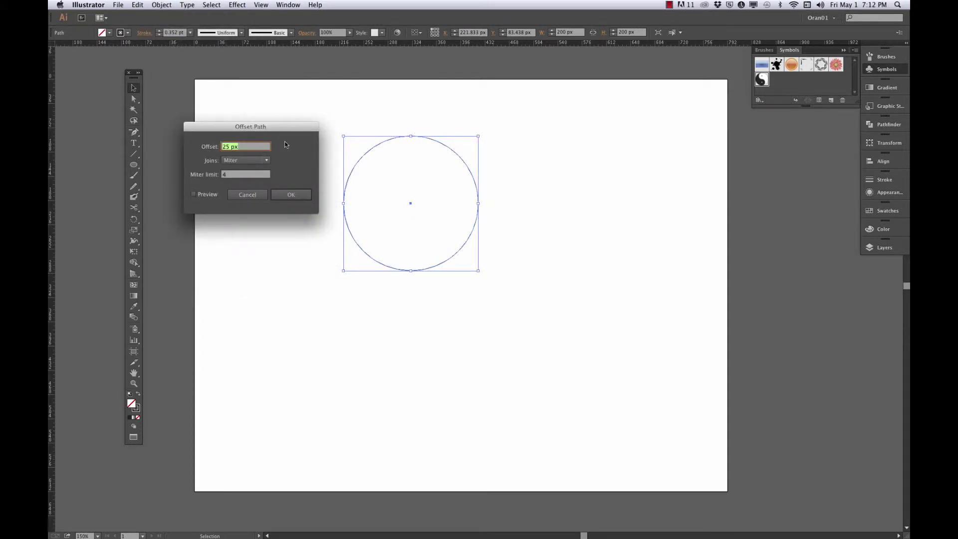
pyautogui.click(196, 194)
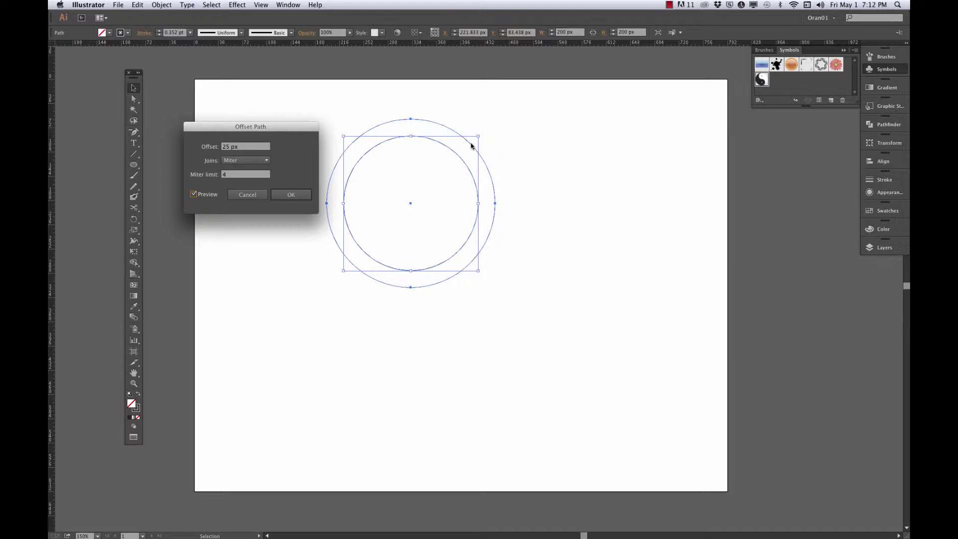
pyautogui.tripleClick(229, 148)
pyautogui.write('-50')
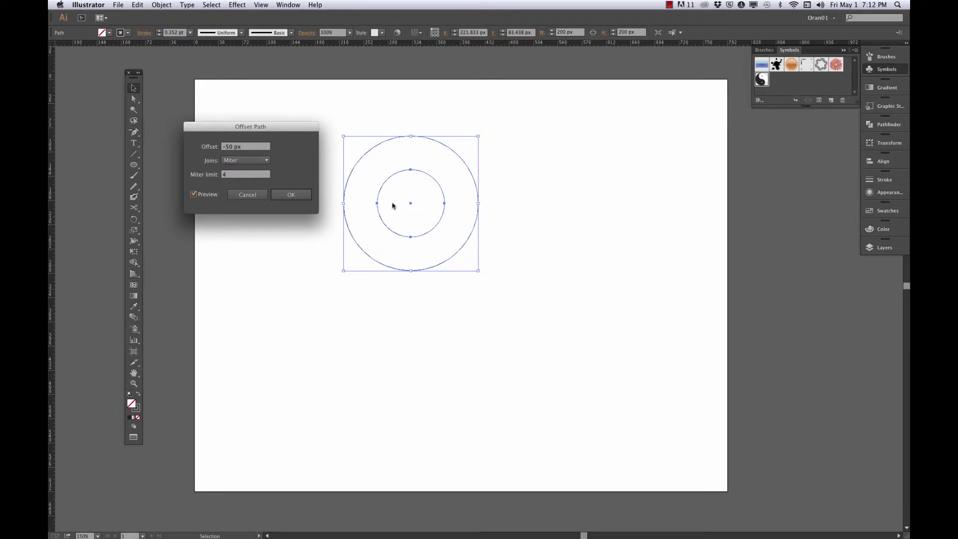
# Change the offset to -85 px, create the inner circle, and select both circles.
pyautogui.click(233, 146)
pyautogui.write('85')
pyautogui.click(193, 194)
pyautogui.click(193, 194)
pyautogui.click(290, 196)
pyautogui.moveTo(494, 177); pyautogui.dragTo(376, 244)
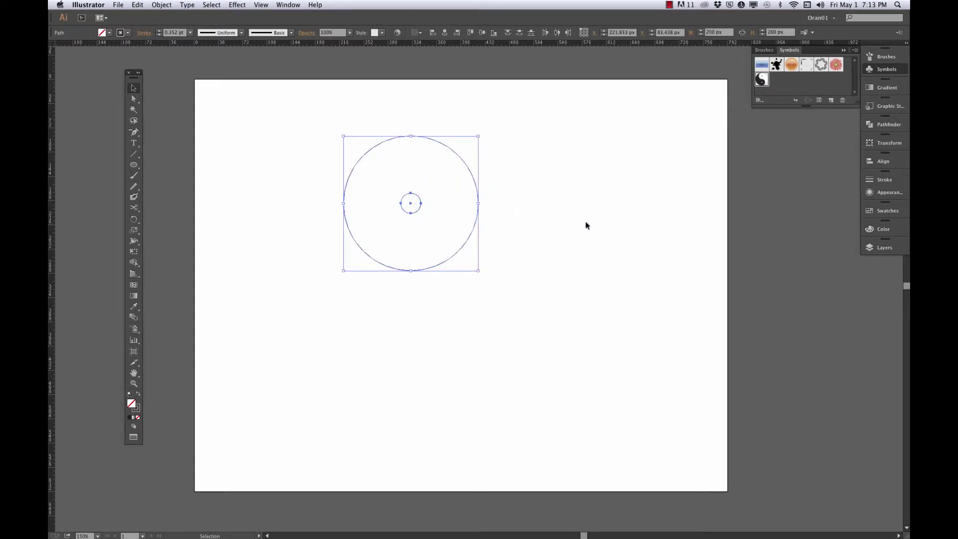
# Group the outer circle and its small inner circle together.
pyautogui.click(873, 166)
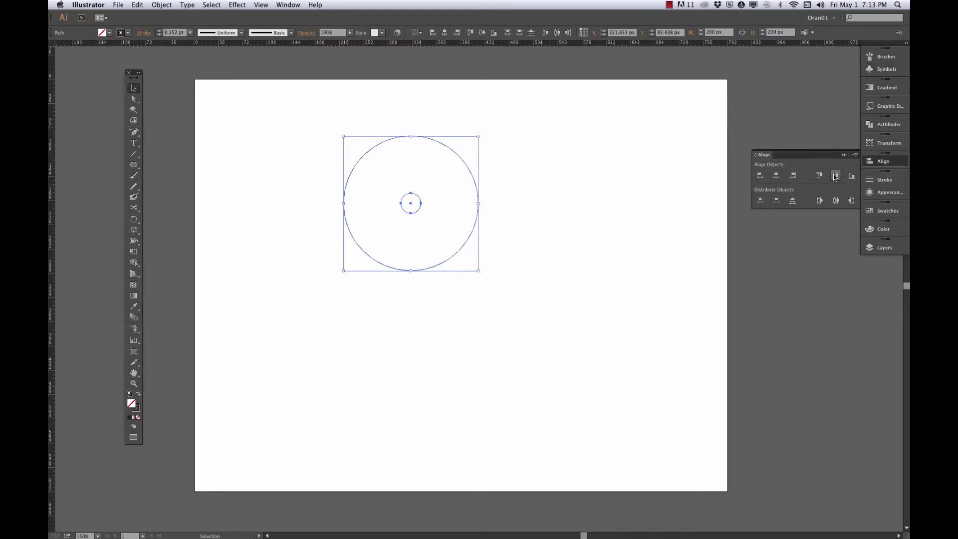
pyautogui.click(577, 221)
pyautogui.moveTo(517, 175); pyautogui.dragTo(399, 285)
pyautogui.click(160, 5)
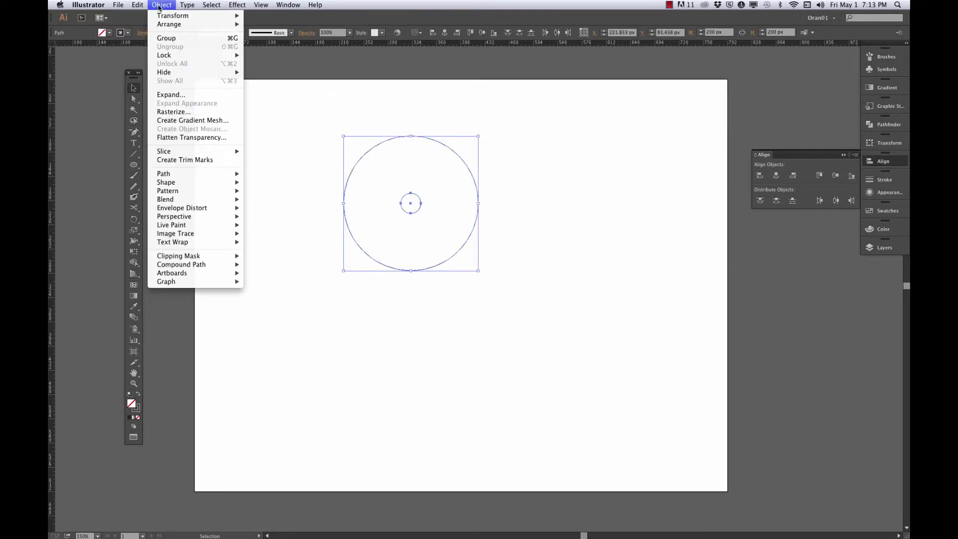
pyautogui.click(166, 38)
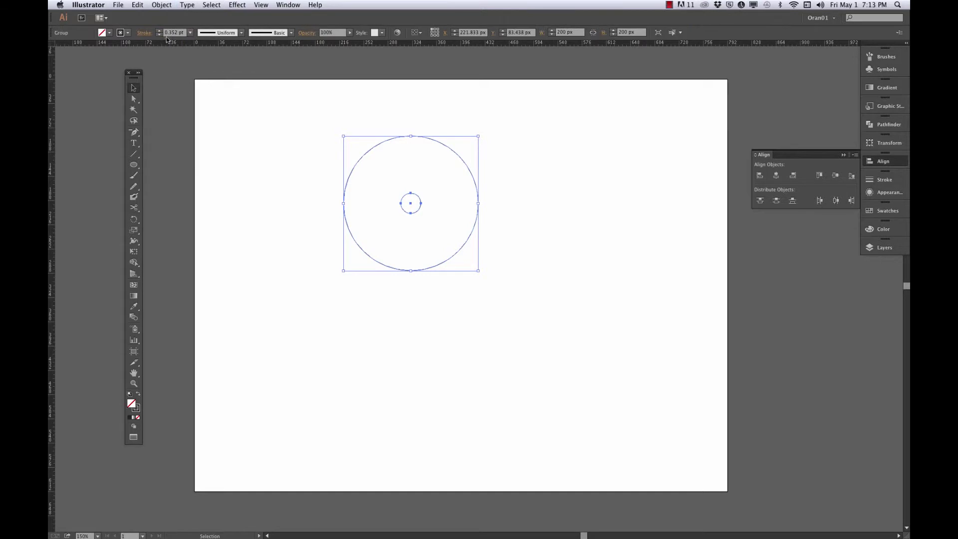
# Duplicate the circle group directly below so it touches, and centre both groups horizontally.
pyautogui.click(263, 174)
pyautogui.click(420, 200)
pyautogui.moveTo(455, 154); pyautogui.dragTo(463, 310)
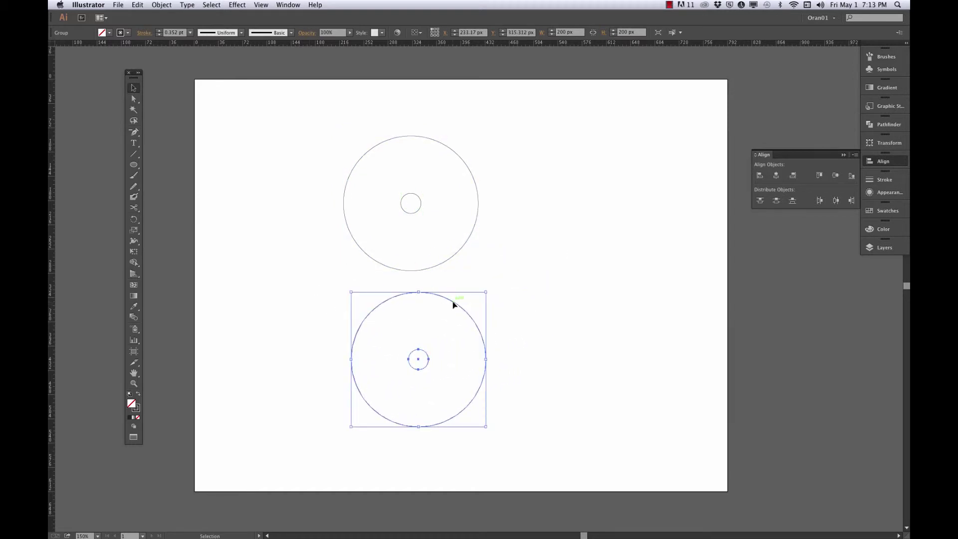
pyautogui.moveTo(454, 305); pyautogui.dragTo(444, 283)
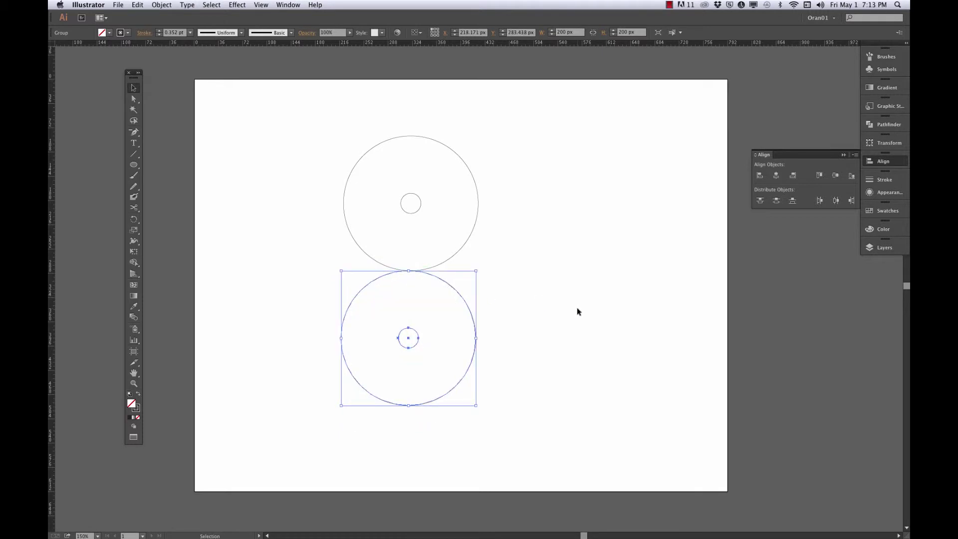
pyautogui.click(534, 246)
pyautogui.moveTo(530, 210); pyautogui.dragTo(345, 357)
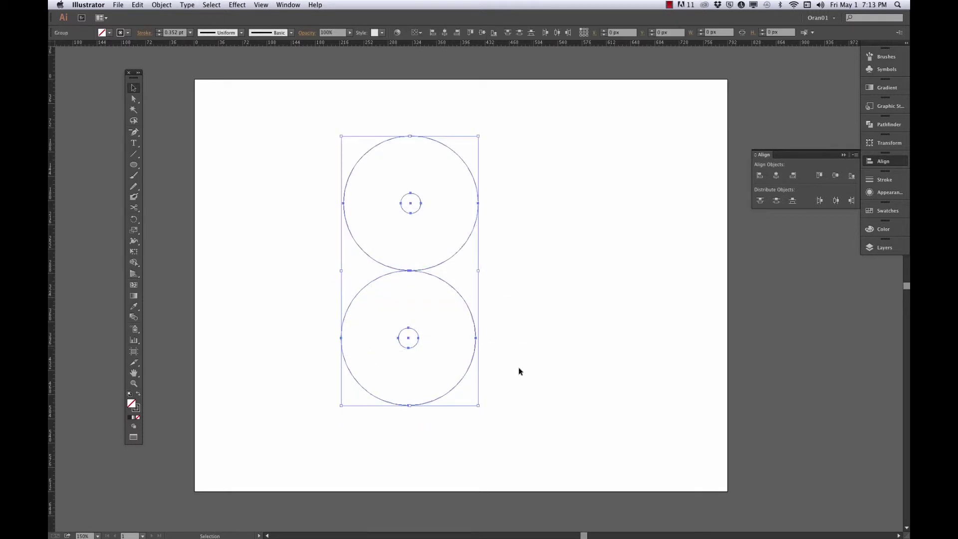
pyautogui.click(776, 176)
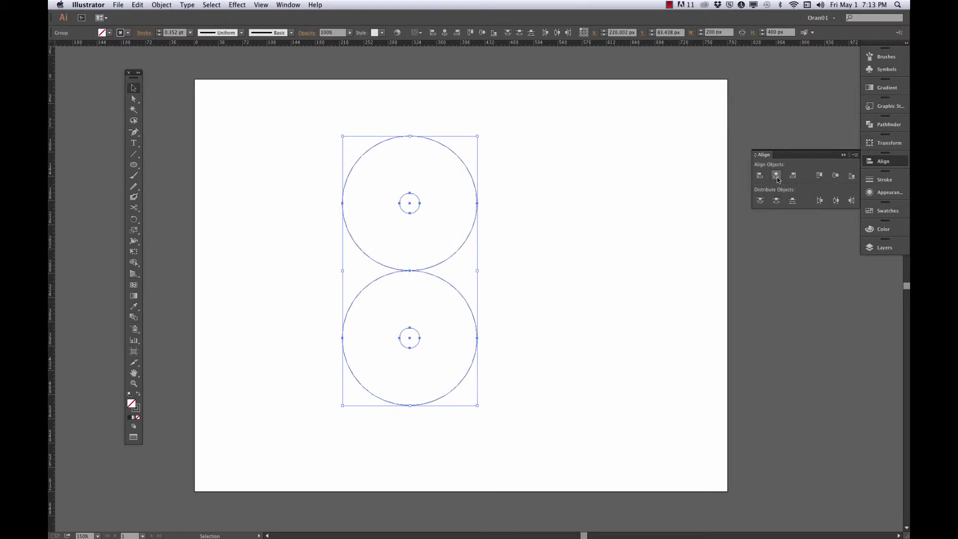
pyautogui.click(544, 265)
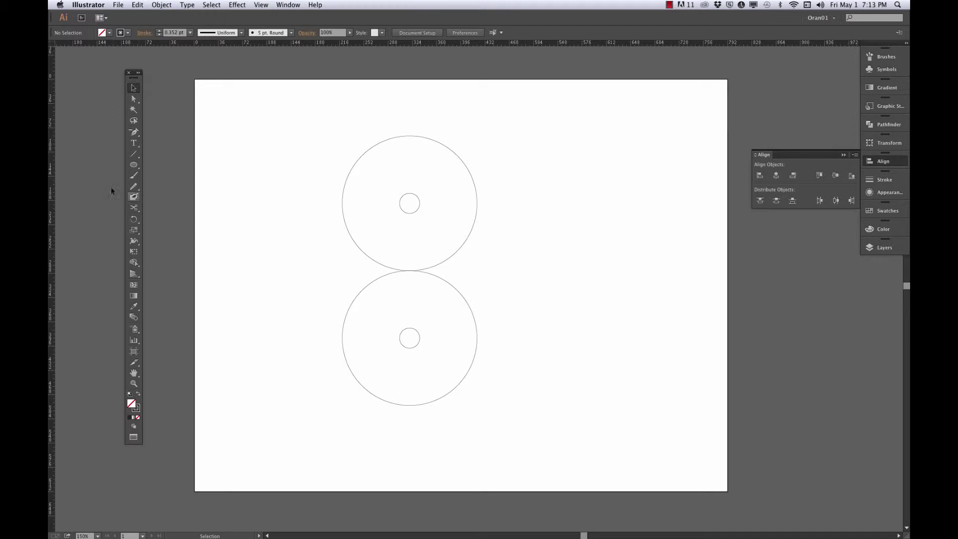
# Draw a 400 px circle and position it around the stack, touching the top and bottom pairs.
pyautogui.click(133, 165)
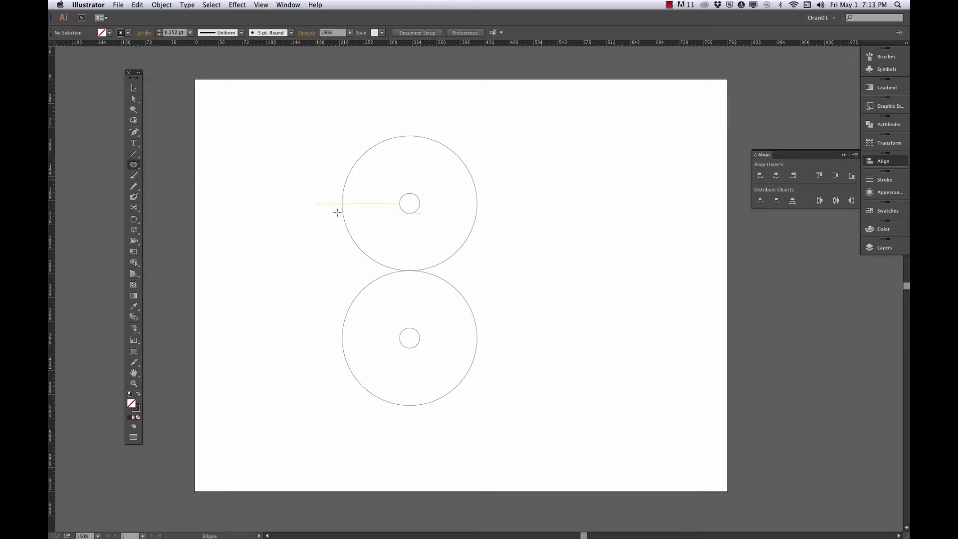
pyautogui.click(290, 184)
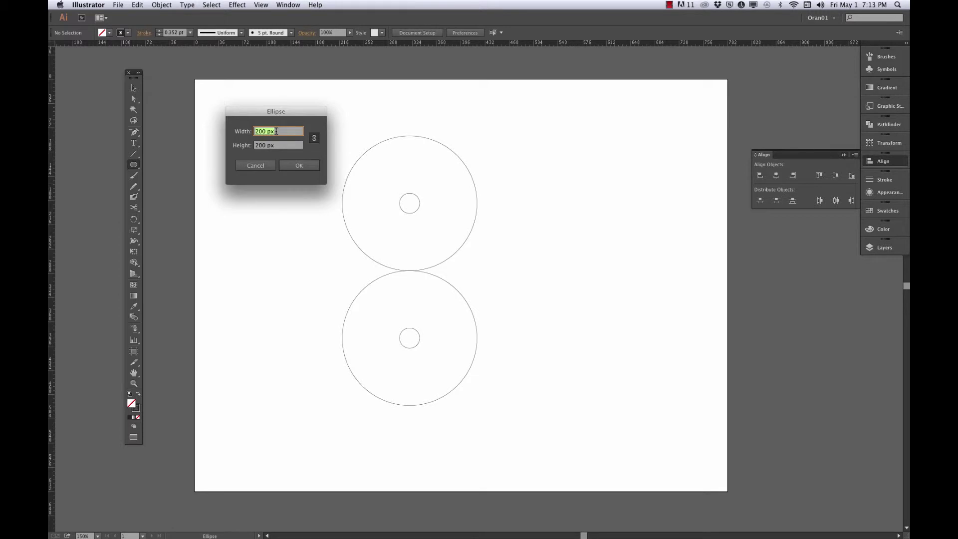
pyautogui.write('400')
pyautogui.click(305, 167)
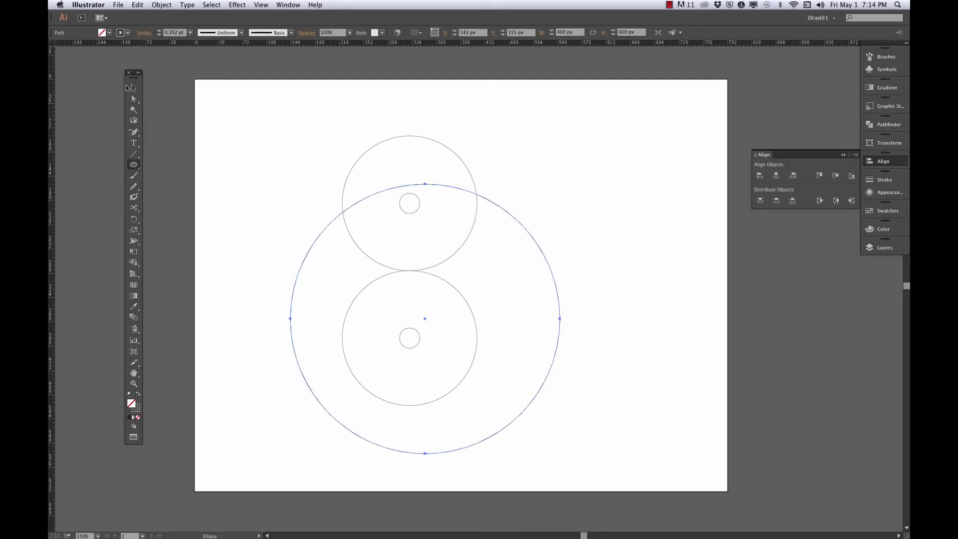
pyautogui.click(127, 86)
pyautogui.moveTo(518, 222); pyautogui.dragTo(504, 175)
pyautogui.click(579, 180)
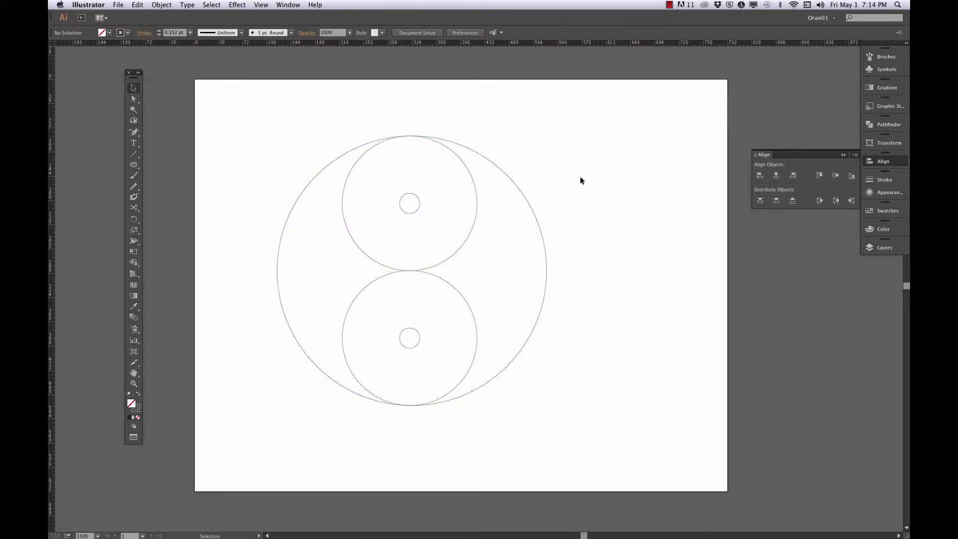
# Centre the upper circle pair horizontally on the 400 px circle.
pyautogui.click(467, 168)
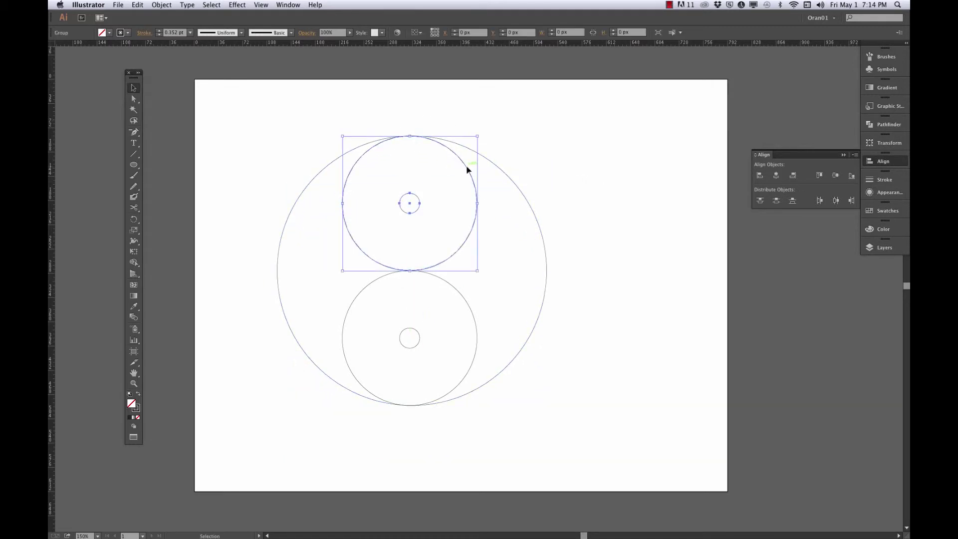
pyautogui.keyDown('shift'); pyautogui.click(510, 182); pyautogui.keyUp('shift')
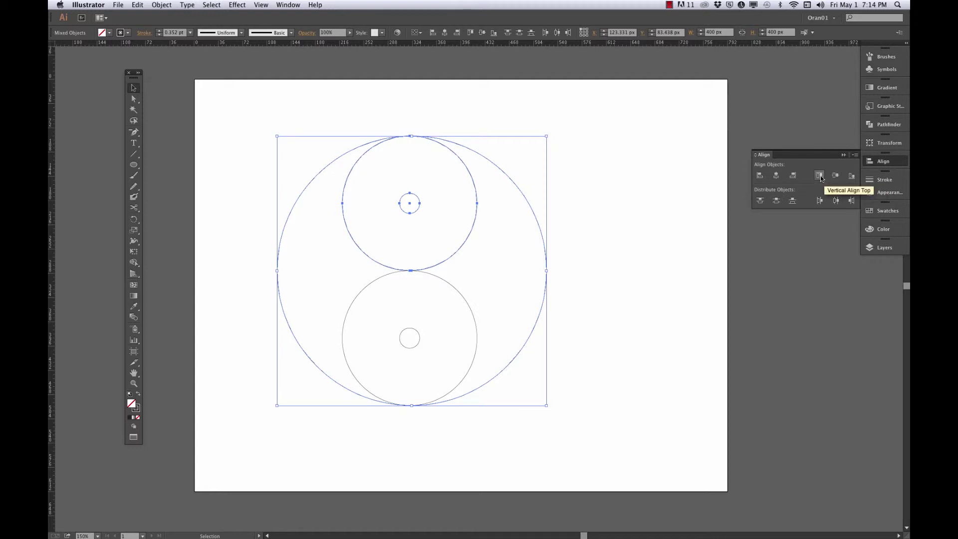
pyautogui.click(776, 176)
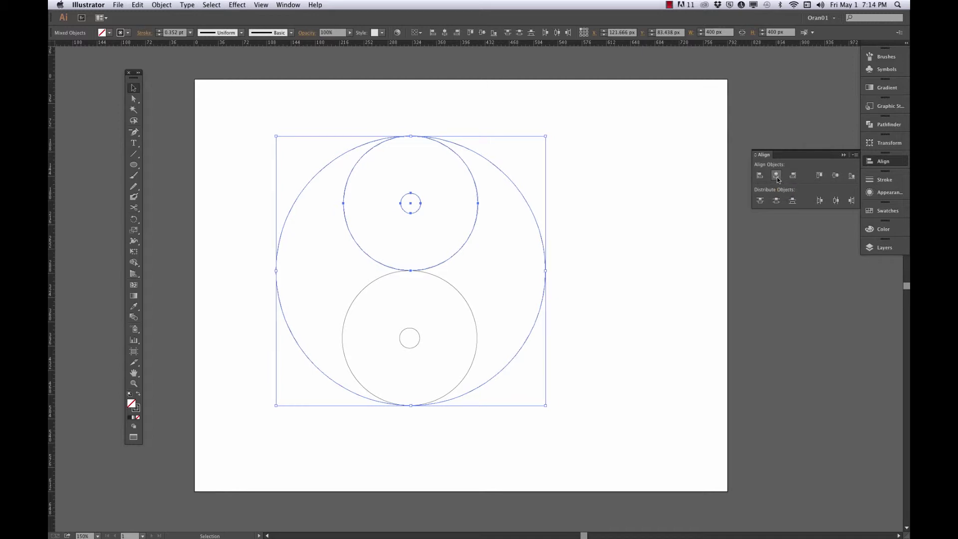
# Align the lower pair to the big circle's bottom edge, then centre all circles horizontally.
pyautogui.click(652, 222)
pyautogui.click(460, 387)
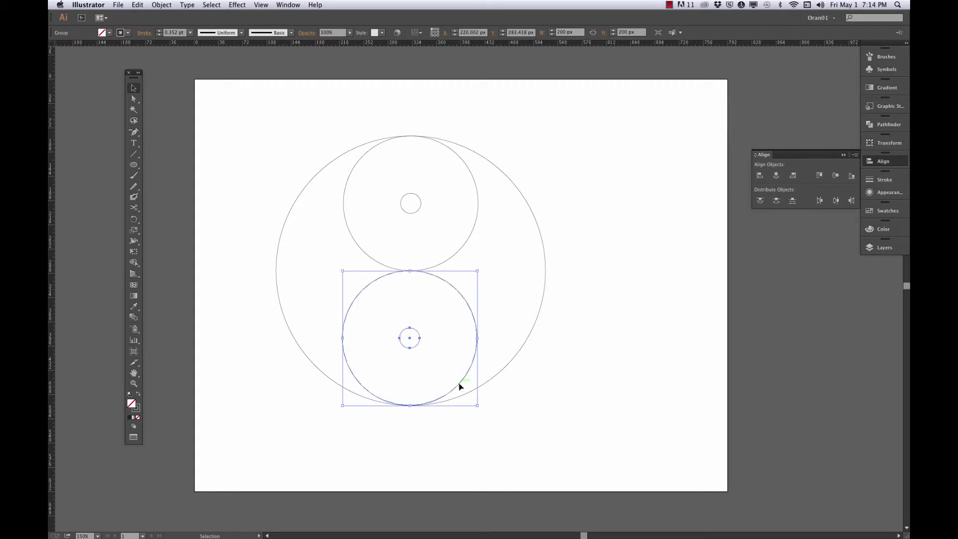
pyautogui.keyDown('shift'); pyautogui.click(506, 368); pyautogui.keyUp('shift')
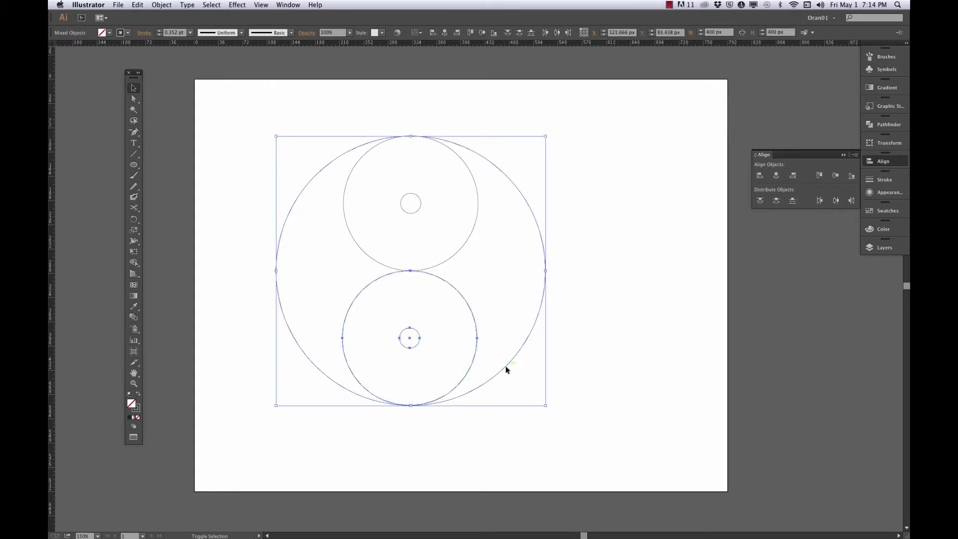
pyautogui.click(851, 176)
pyautogui.click(585, 265)
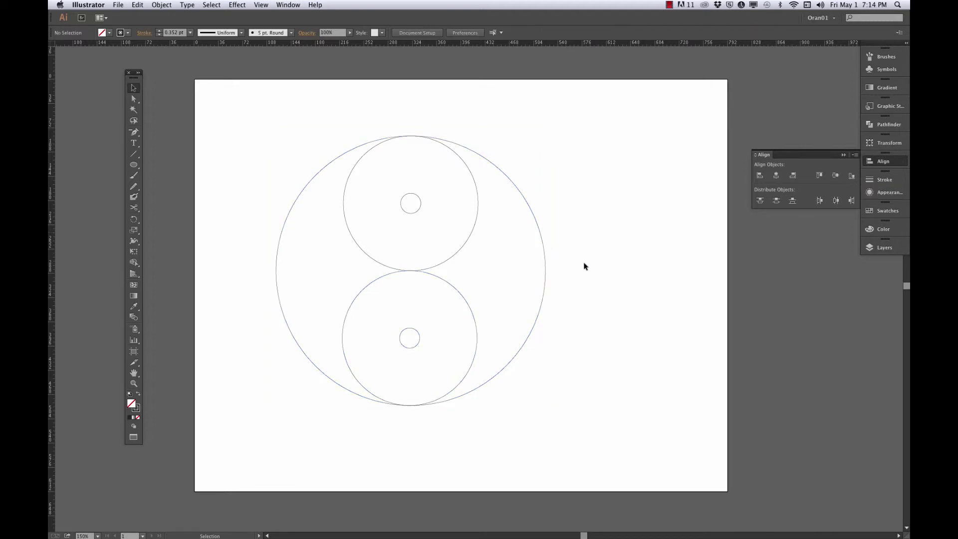
pyautogui.moveTo(255, 125); pyautogui.dragTo(617, 442)
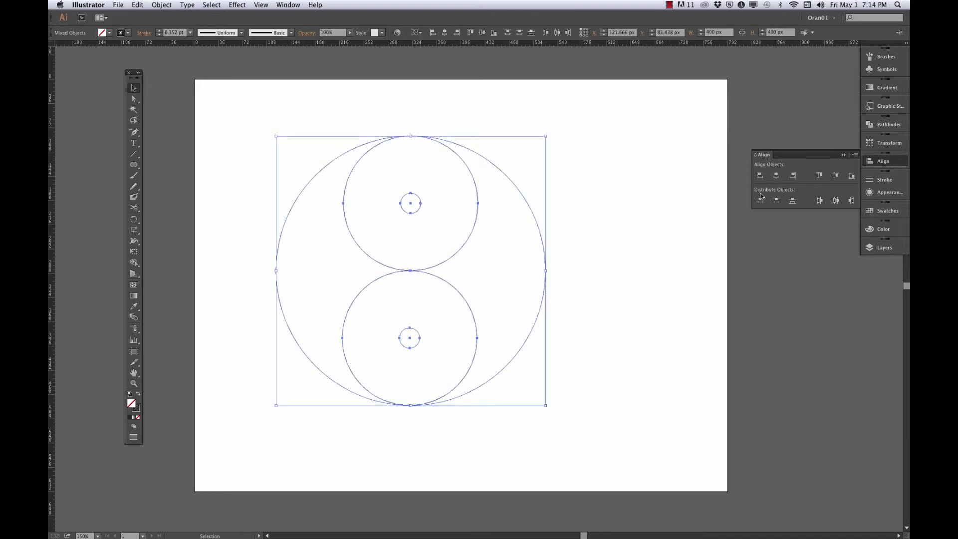
pyautogui.click(776, 175)
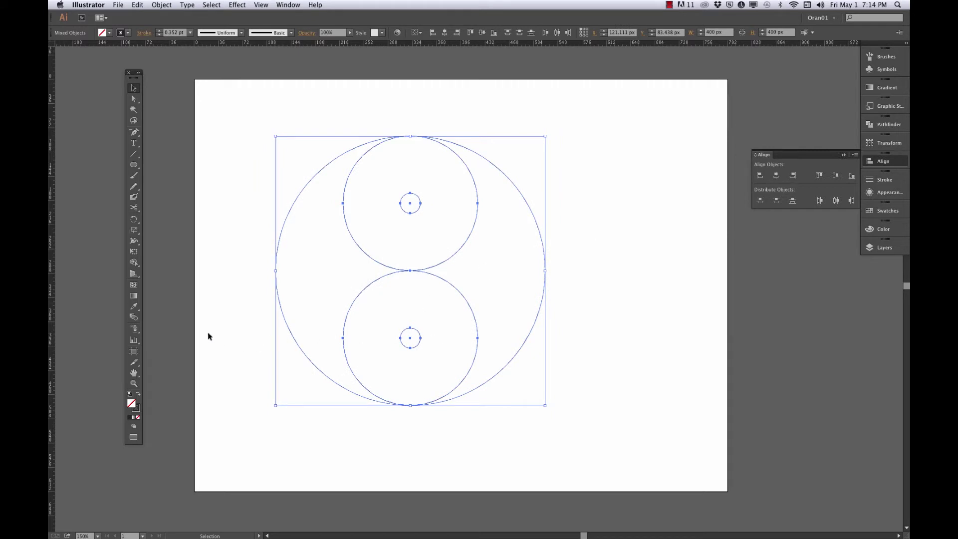
# Use Shape Builder to merge the left crescent and lower circle into black, plus the top dot.
pyautogui.click(133, 263)
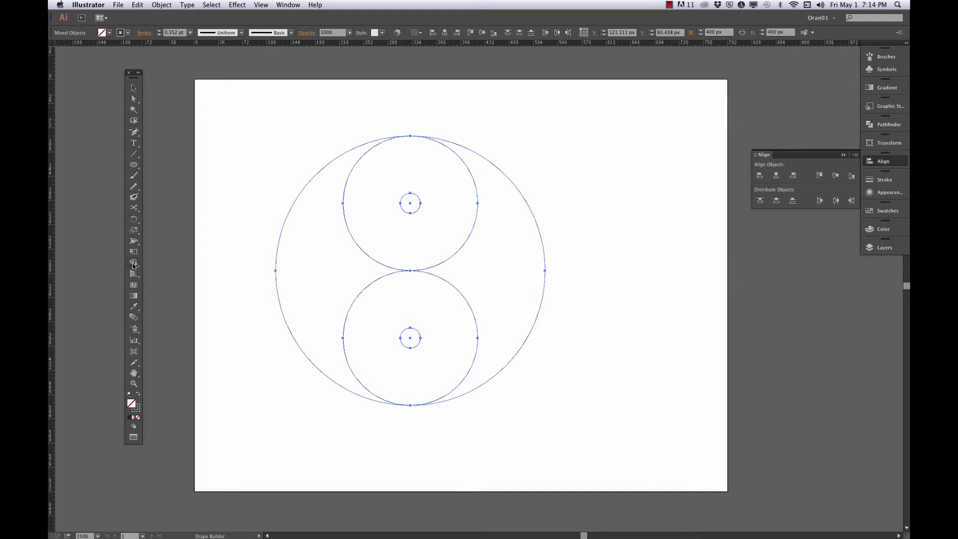
pyautogui.click(138, 396)
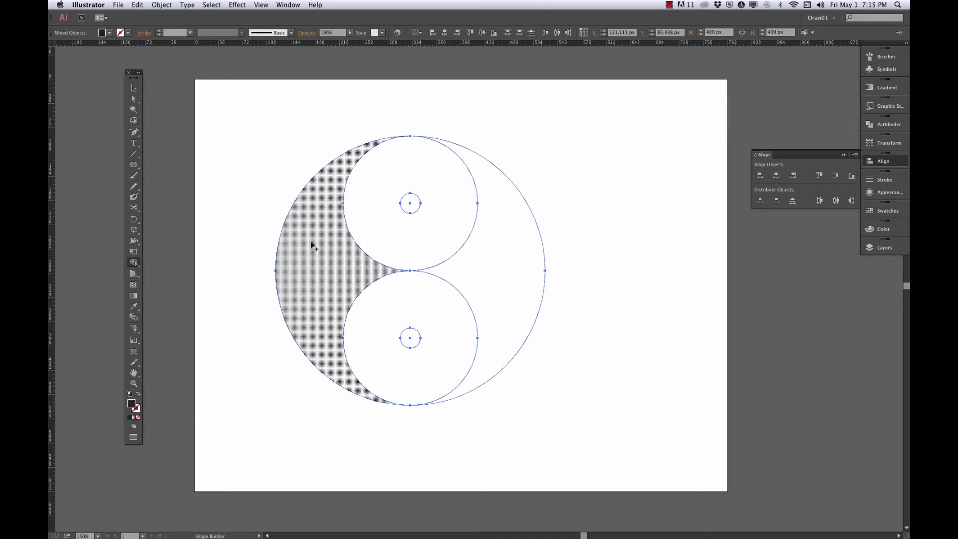
pyautogui.moveTo(313, 245); pyautogui.dragTo(364, 331)
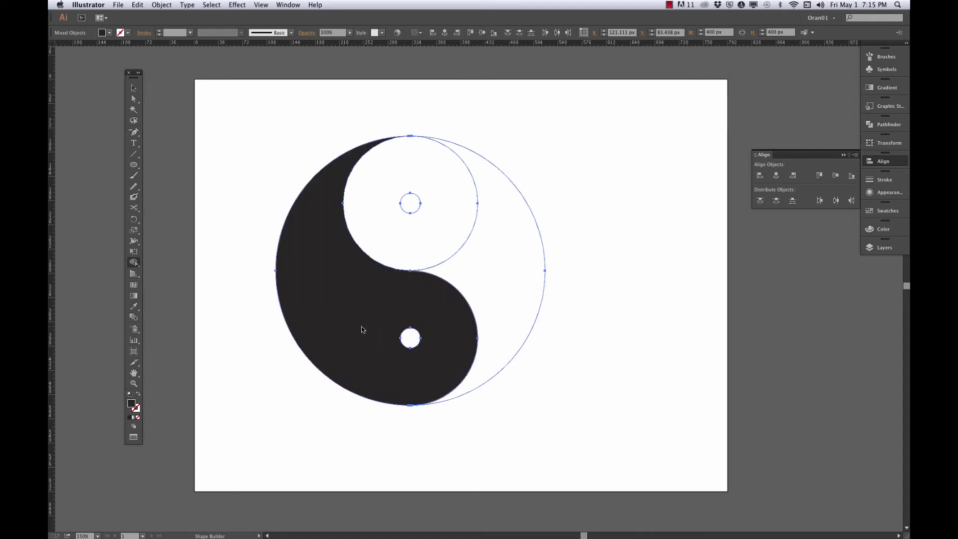
pyautogui.click(410, 202)
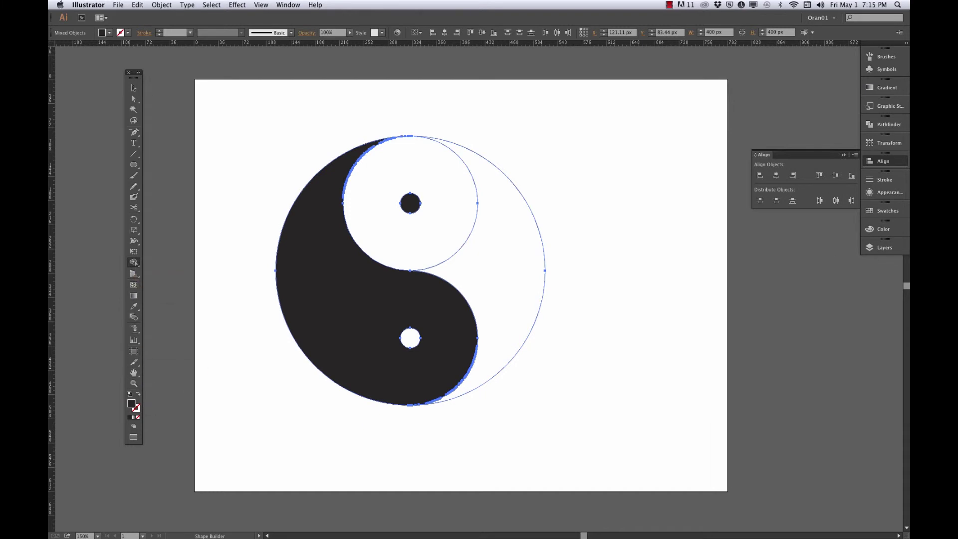
# Switch the fill to white and merge the upper circle and right region into white.
pyautogui.click(868, 211)
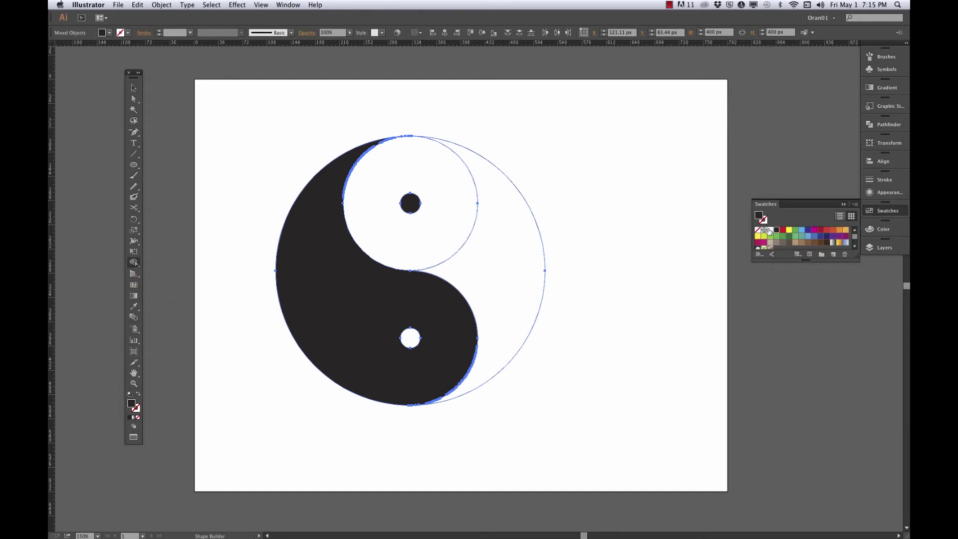
pyautogui.click(770, 230)
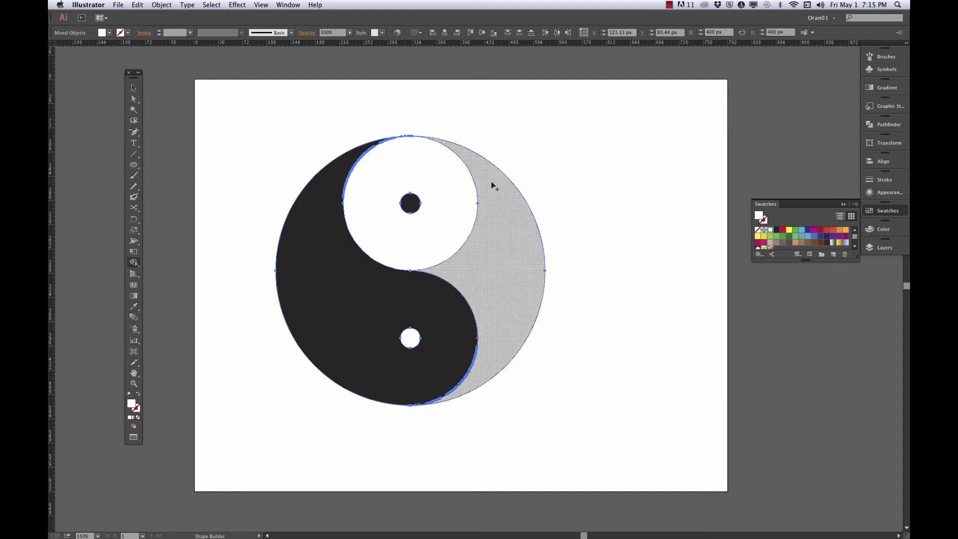
pyautogui.moveTo(423, 167); pyautogui.dragTo(490, 252)
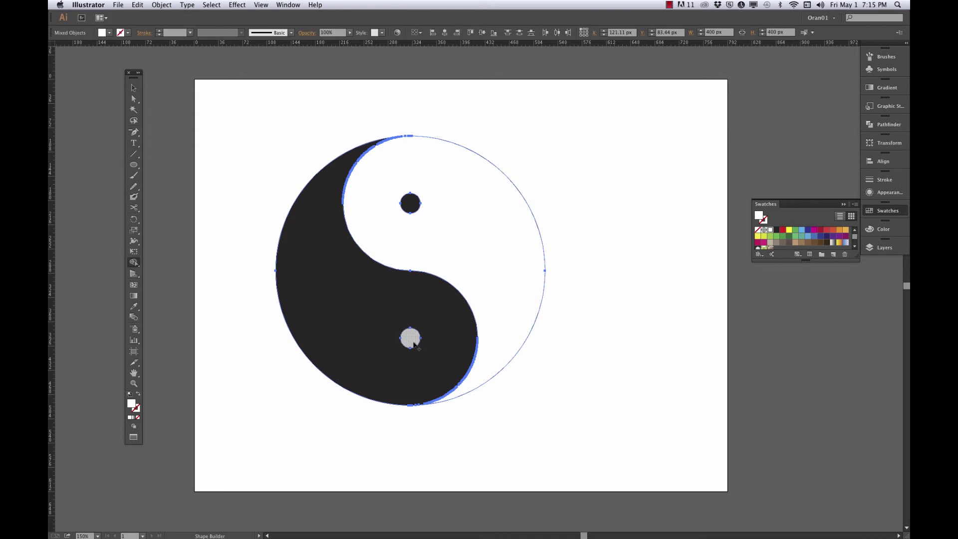
pyautogui.press('v')
pyautogui.click(255, 119)
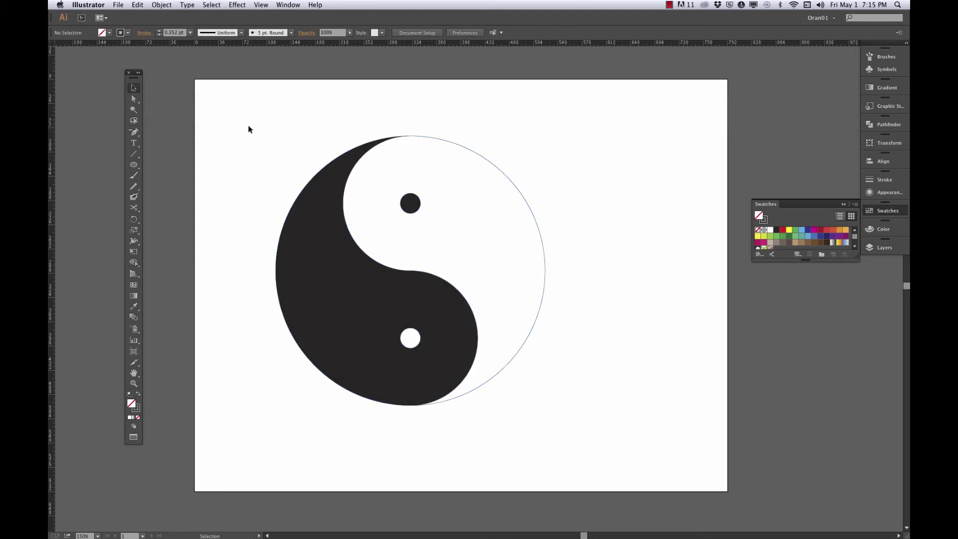
# Group the yin-yang shapes, scale the group to 150 × 150 px, and move it upper left.
pyautogui.moveTo(248, 129); pyautogui.dragTo(598, 445)
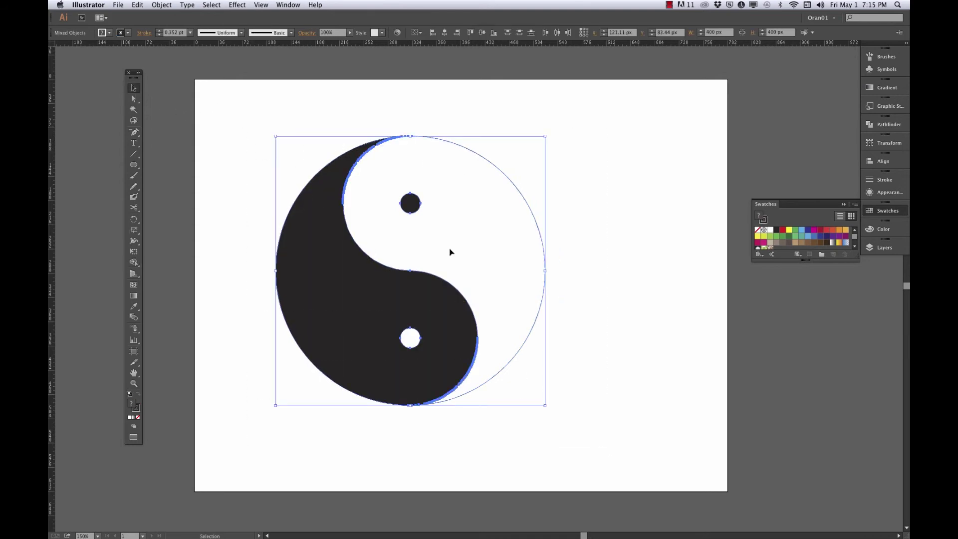
pyautogui.click(164, 5)
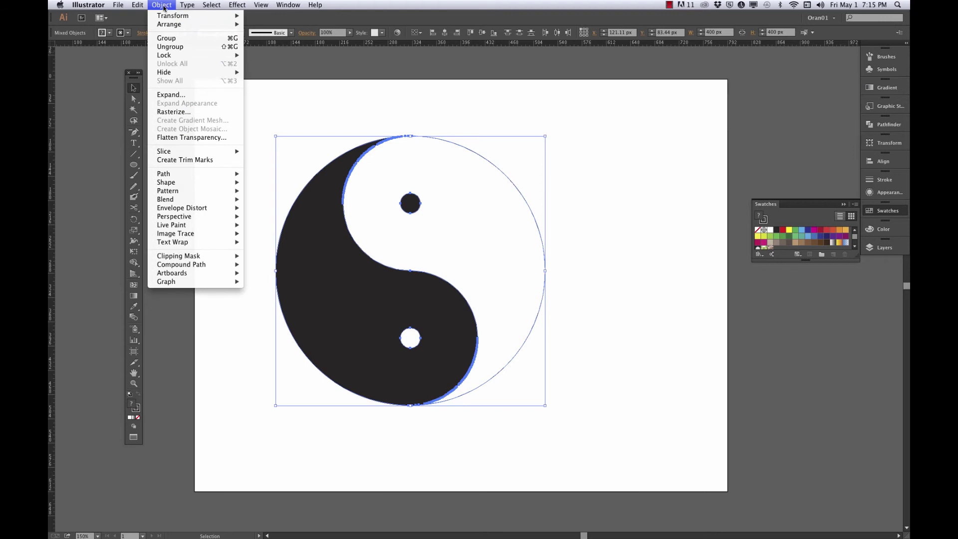
pyautogui.click(167, 38)
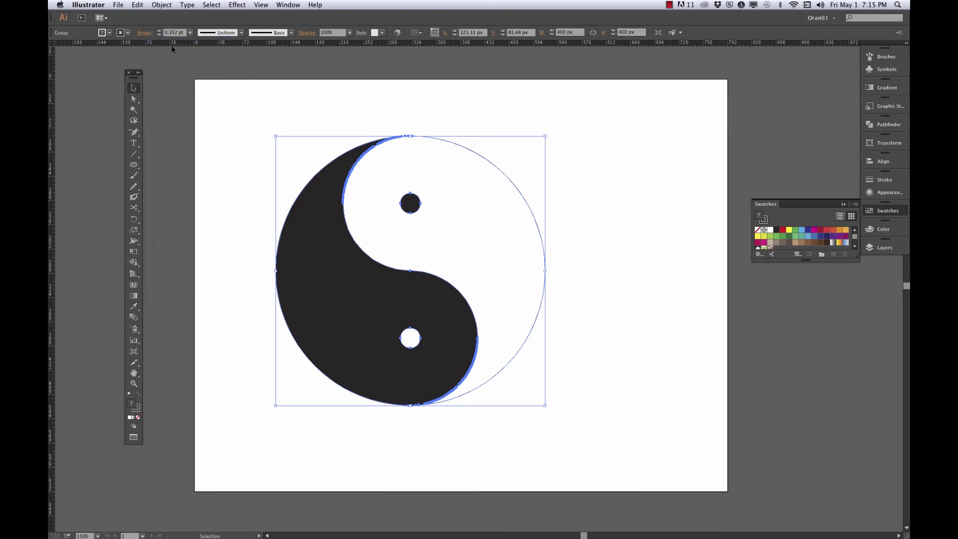
pyautogui.click(252, 172)
pyautogui.click(397, 347)
pyautogui.moveTo(545, 406); pyautogui.dragTo(416, 237)
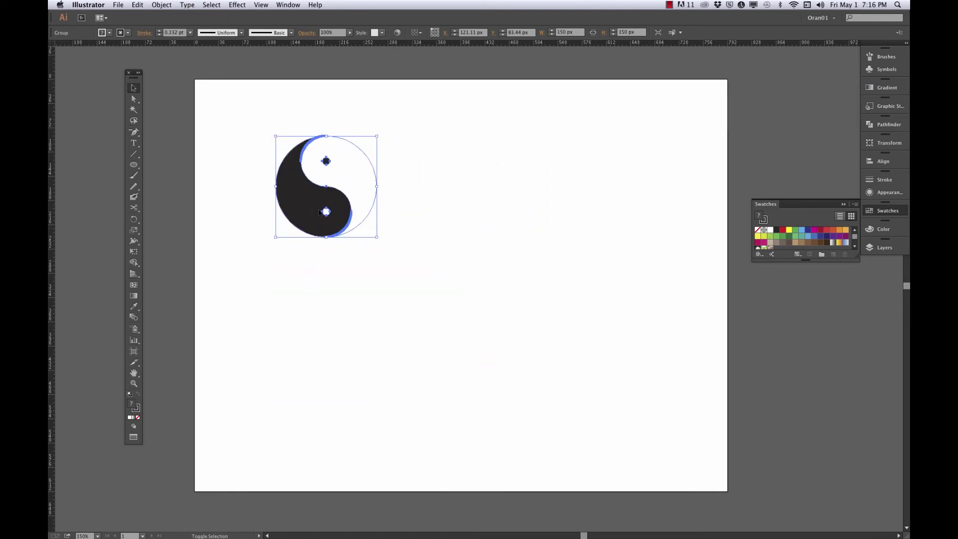
pyautogui.moveTo(324, 190); pyautogui.dragTo(288, 161)
pyautogui.click(284, 265)
# Make the yin-yang the YangYin symbol and place a copy shrunk to about 30.8 px.
pyautogui.click(252, 166)
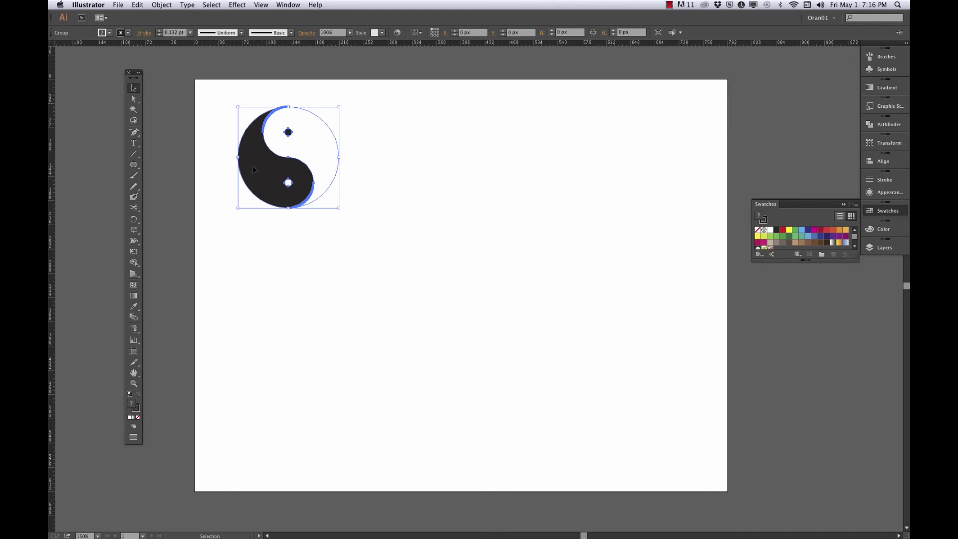
pyautogui.press('F8')
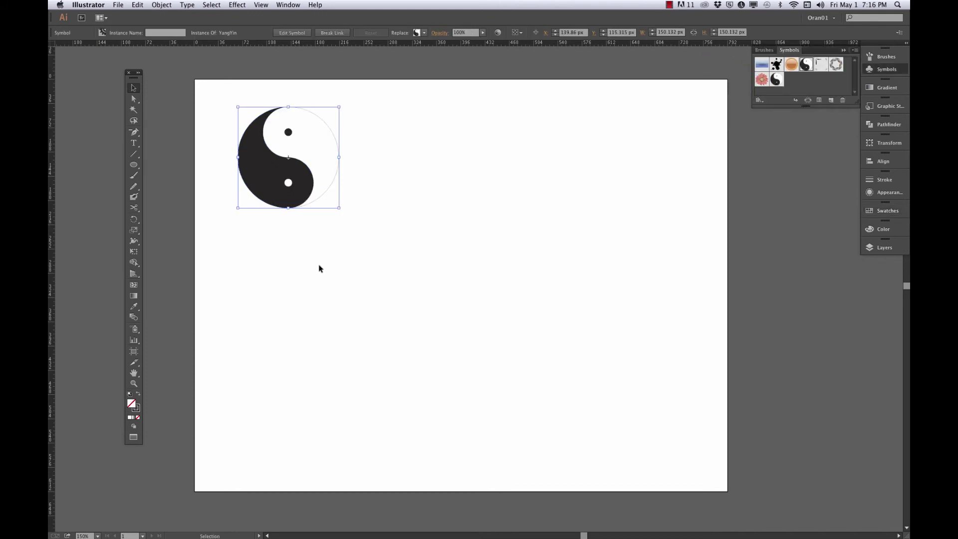
pyautogui.click(381, 218)
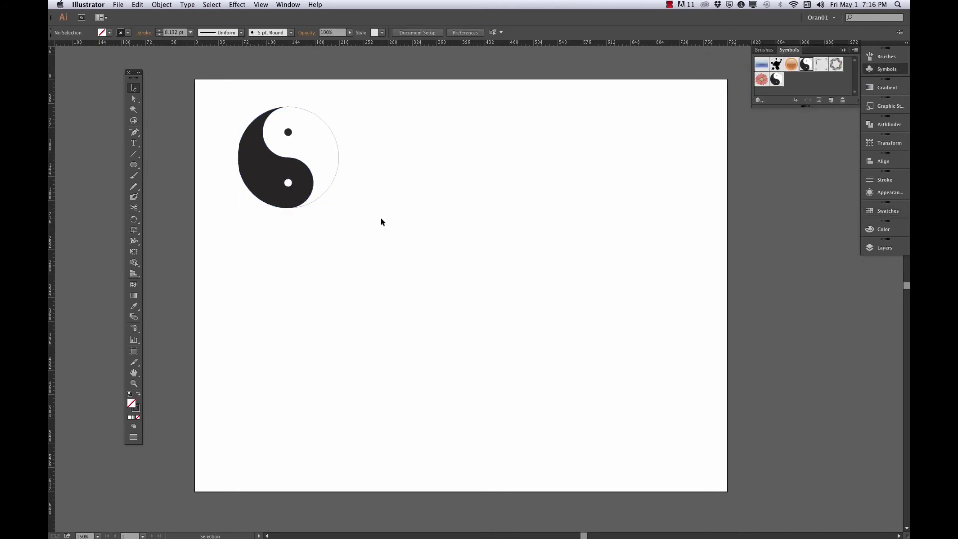
pyautogui.click(262, 178)
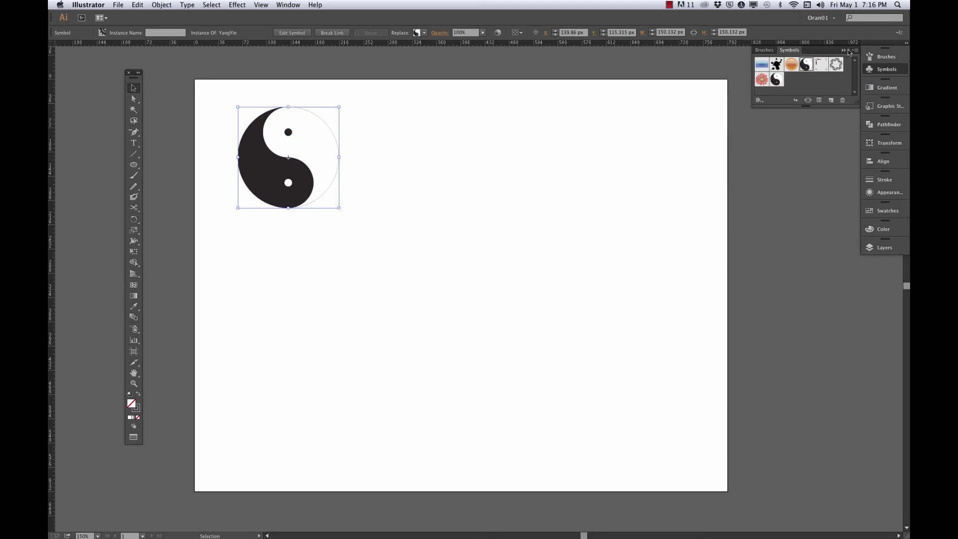
pyautogui.moveTo(272, 181); pyautogui.dragTo(430, 220)
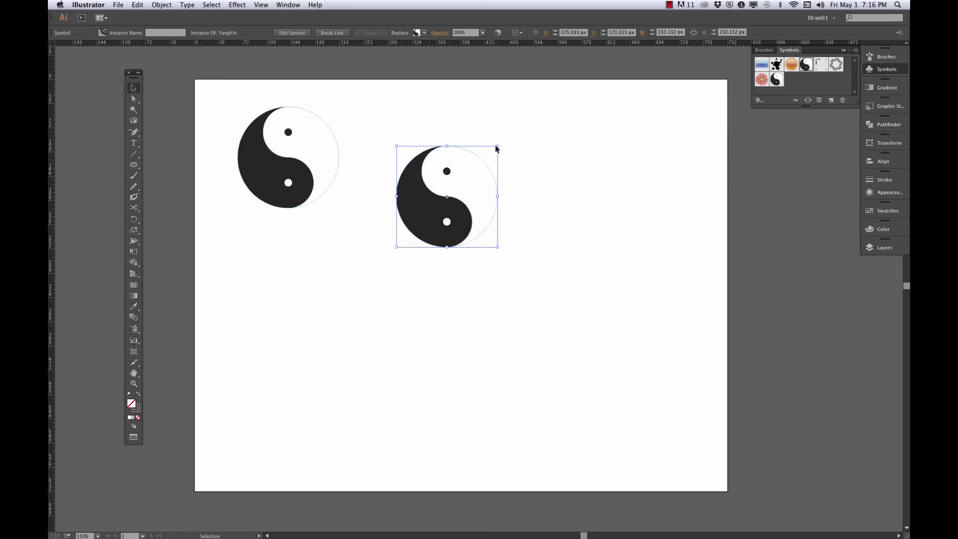
pyautogui.moveTo(498, 146); pyautogui.dragTo(417, 209)
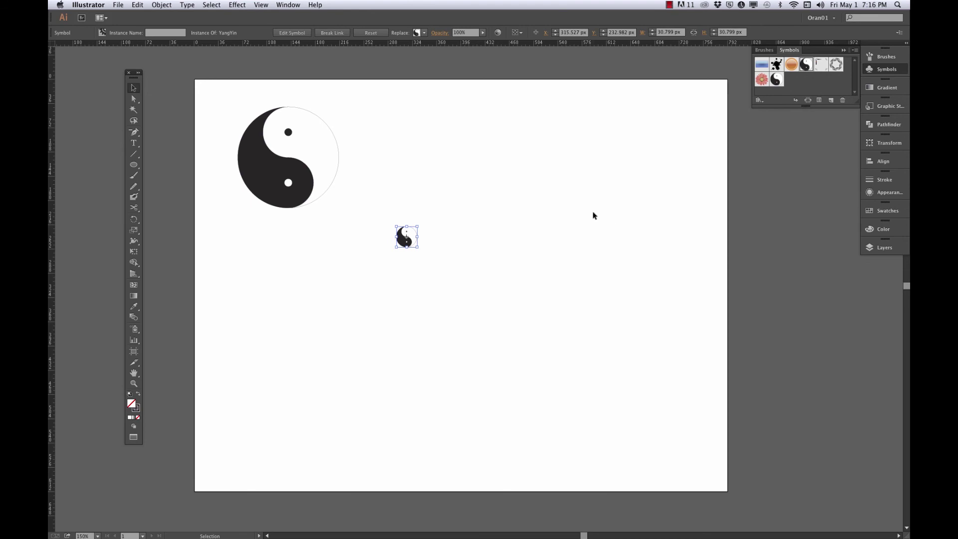
# Create a new Pattern Brush from the small yin-yang in the Brushes panel.
pyautogui.click(884, 58)
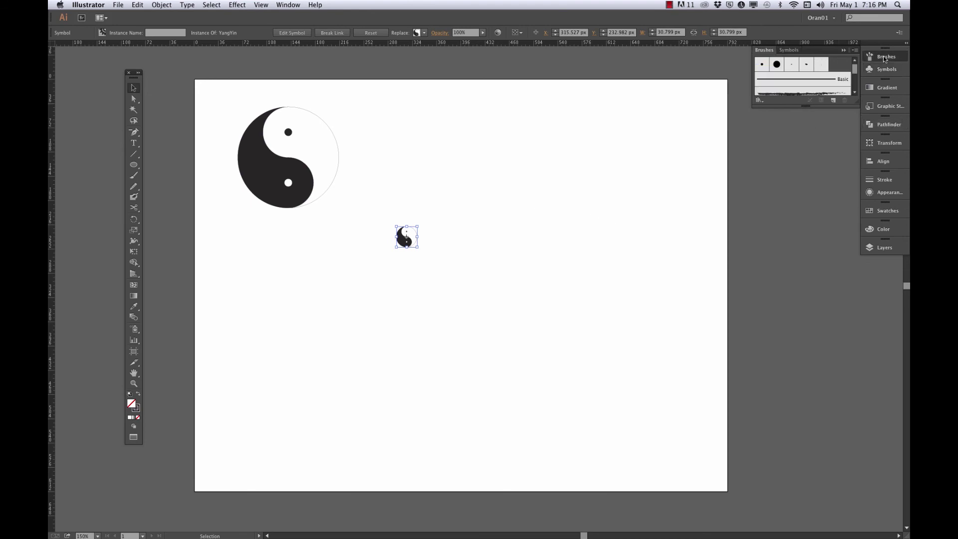
pyautogui.moveTo(406, 236); pyautogui.dragTo(793, 94)
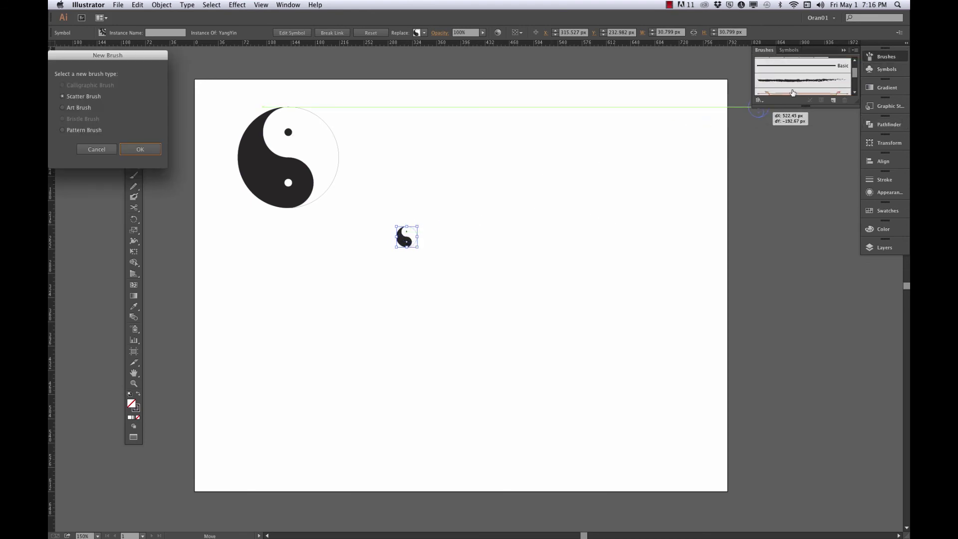
pyautogui.click(83, 131)
pyautogui.click(139, 150)
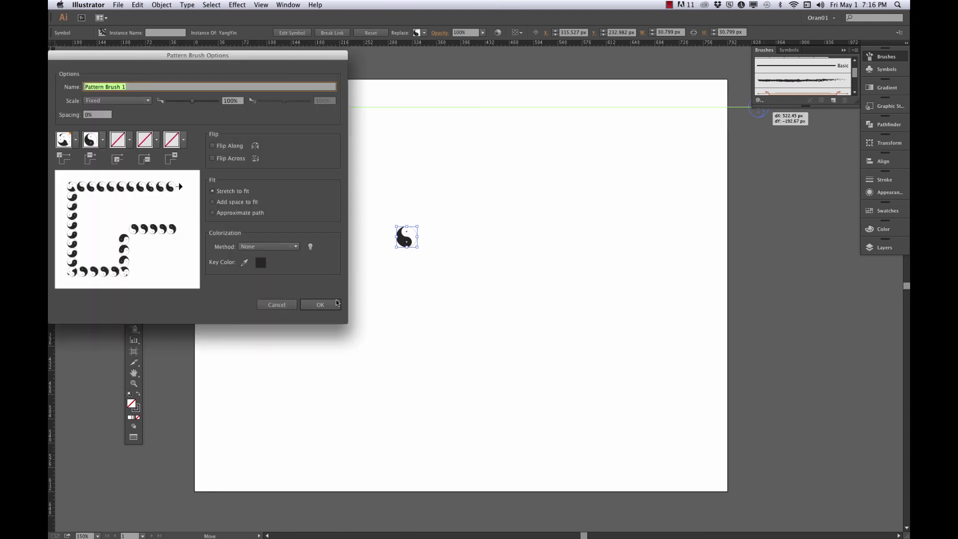
pyautogui.click(319, 305)
# Draw a circle on the right of the page and apply the yin-yang pattern brush.
pyautogui.press('l')
pyautogui.moveTo(510, 213); pyautogui.dragTo(682, 398)
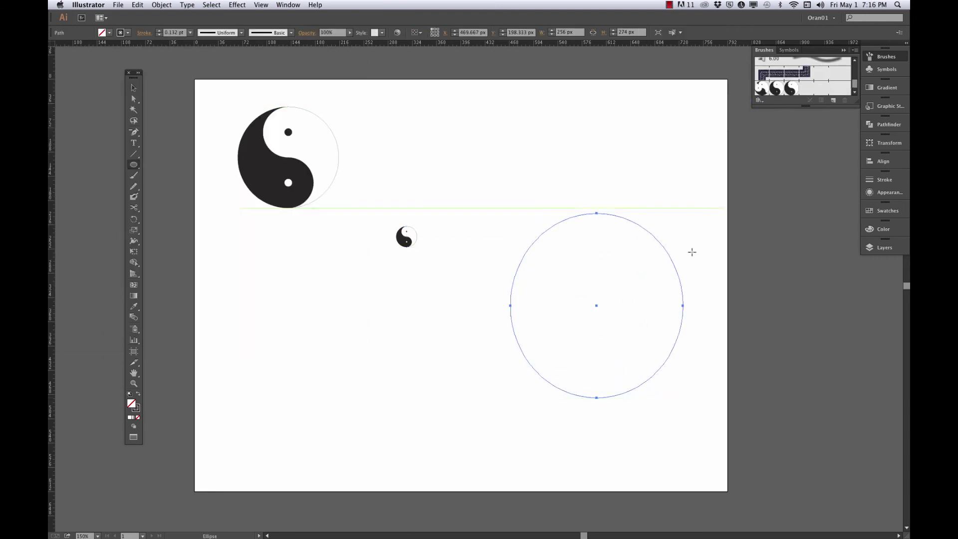
pyautogui.click(774, 88)
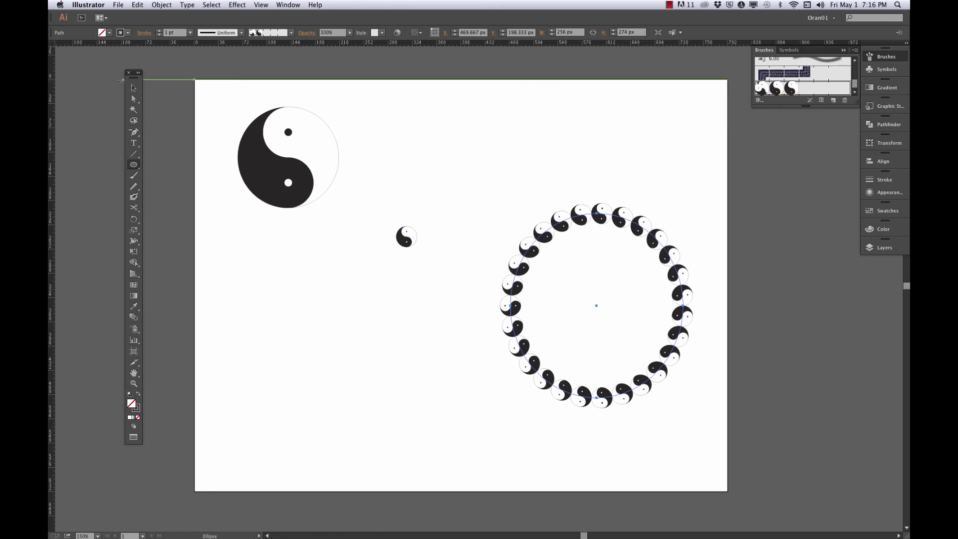